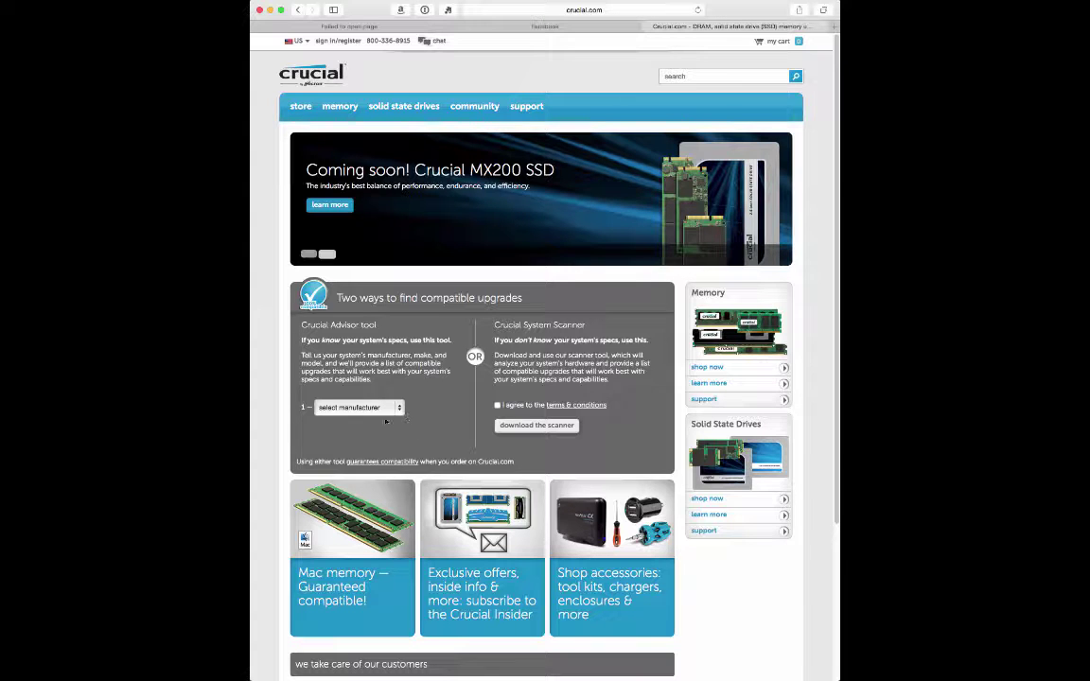
In the Crucial Advisor tool, choose Apple as the manufacturer and iMac Systems as the product line
left_click(398, 409)
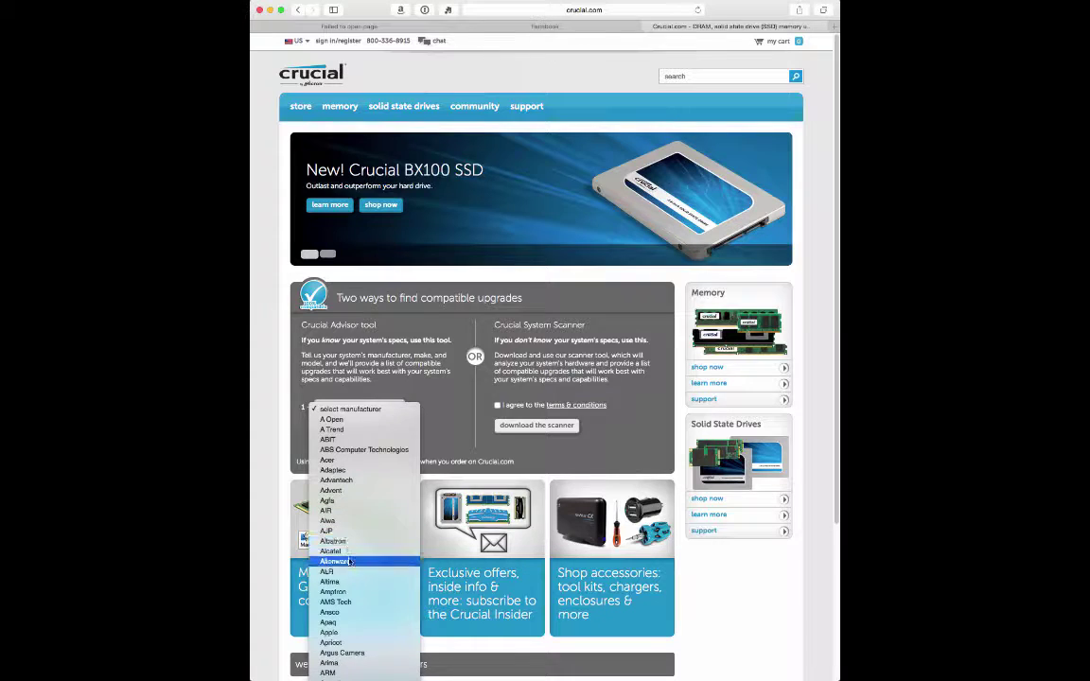
left_click(363, 629)
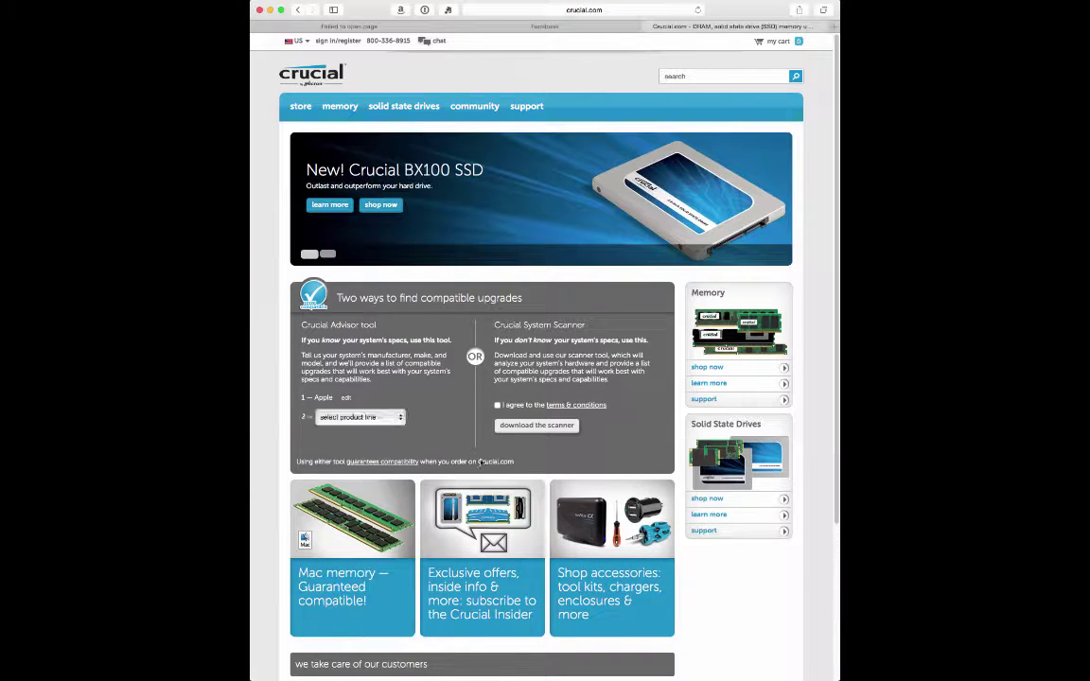
left_click(401, 417)
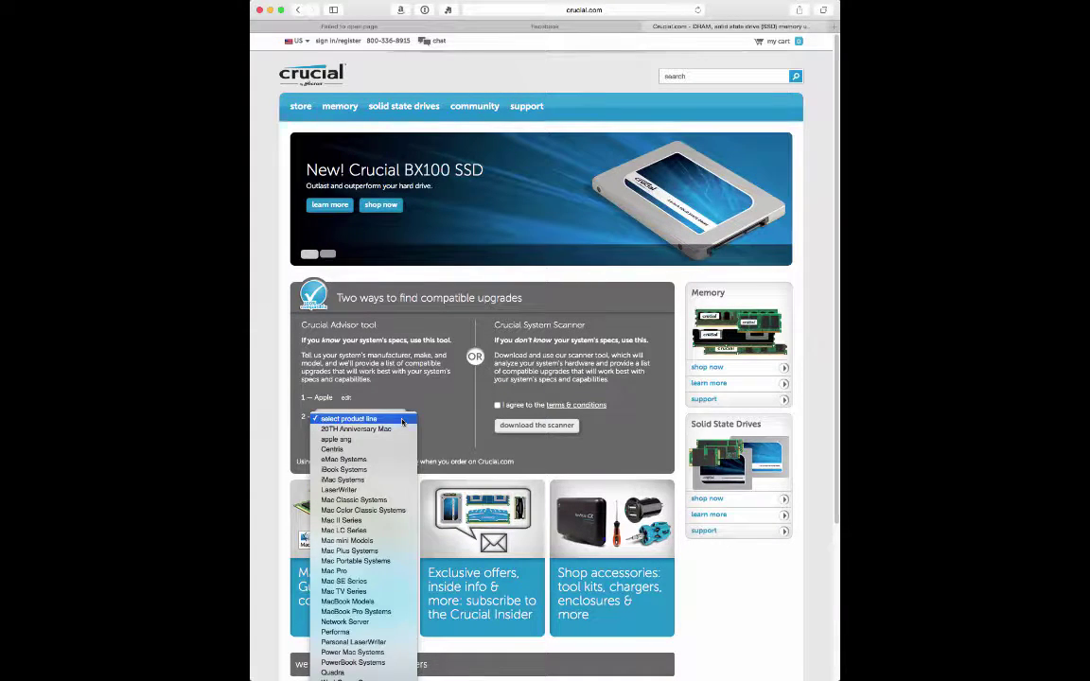
left_click(361, 480)
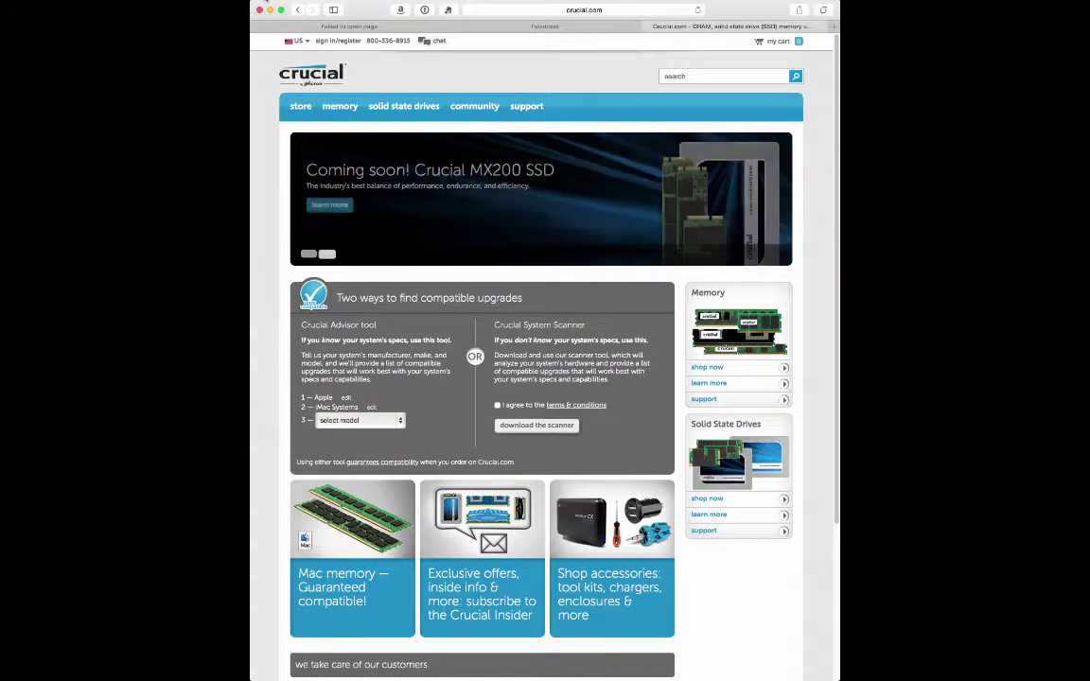
Look up this computer's exact model name in About This Mac and return to the Crucial site
left_click(265, 4)
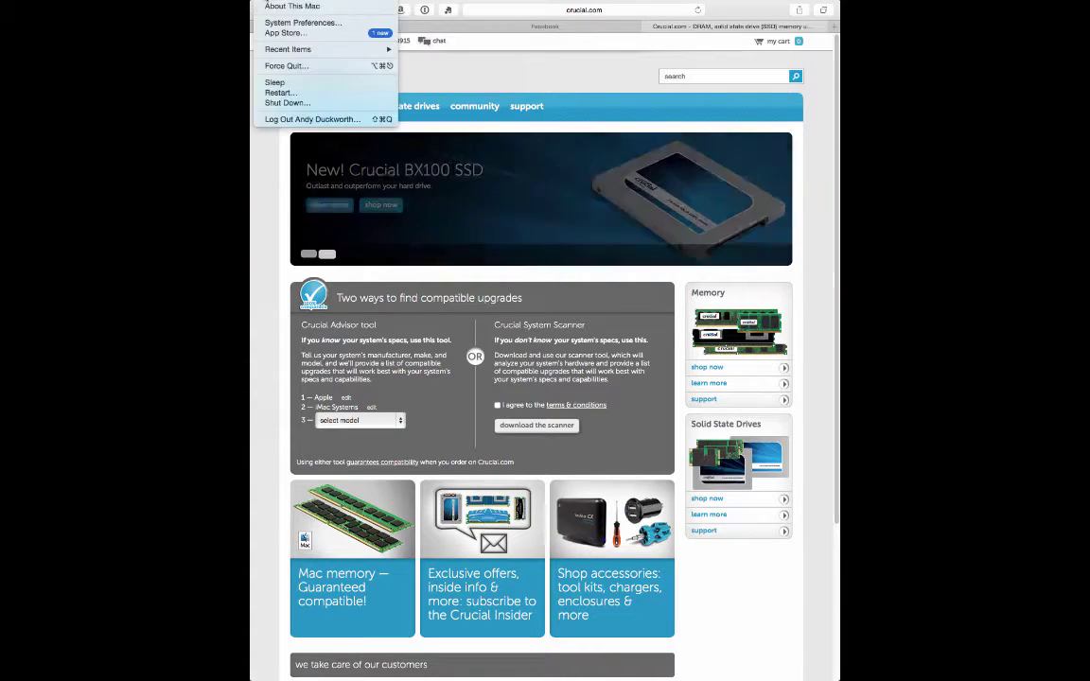
left_click(284, 6)
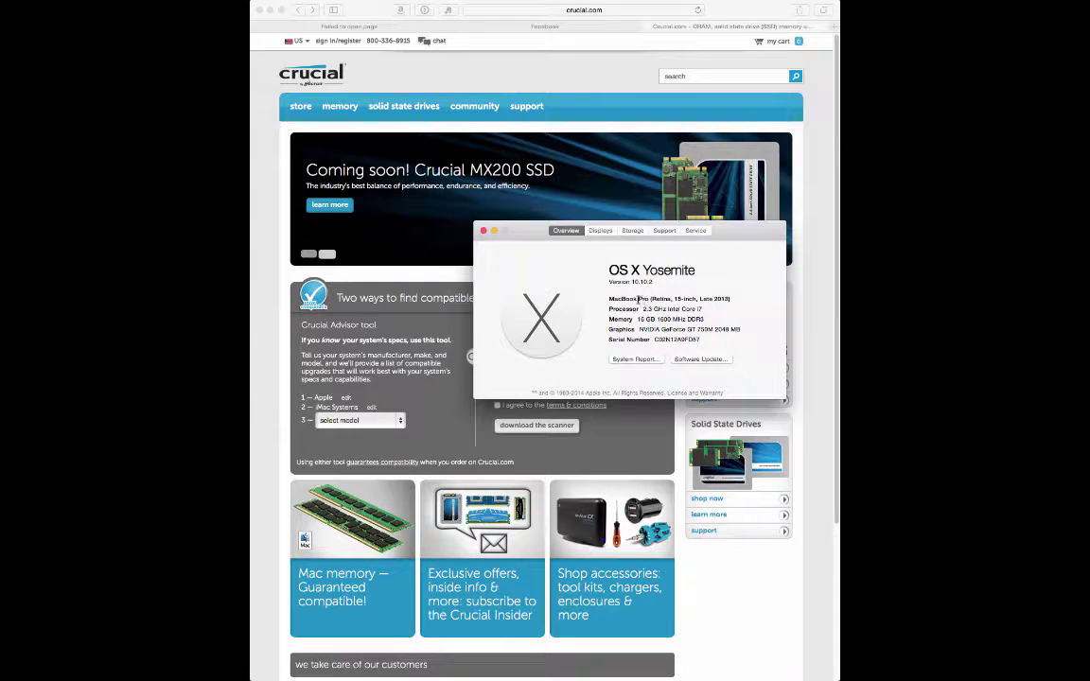
left_click_drag(610, 301, 730, 299)
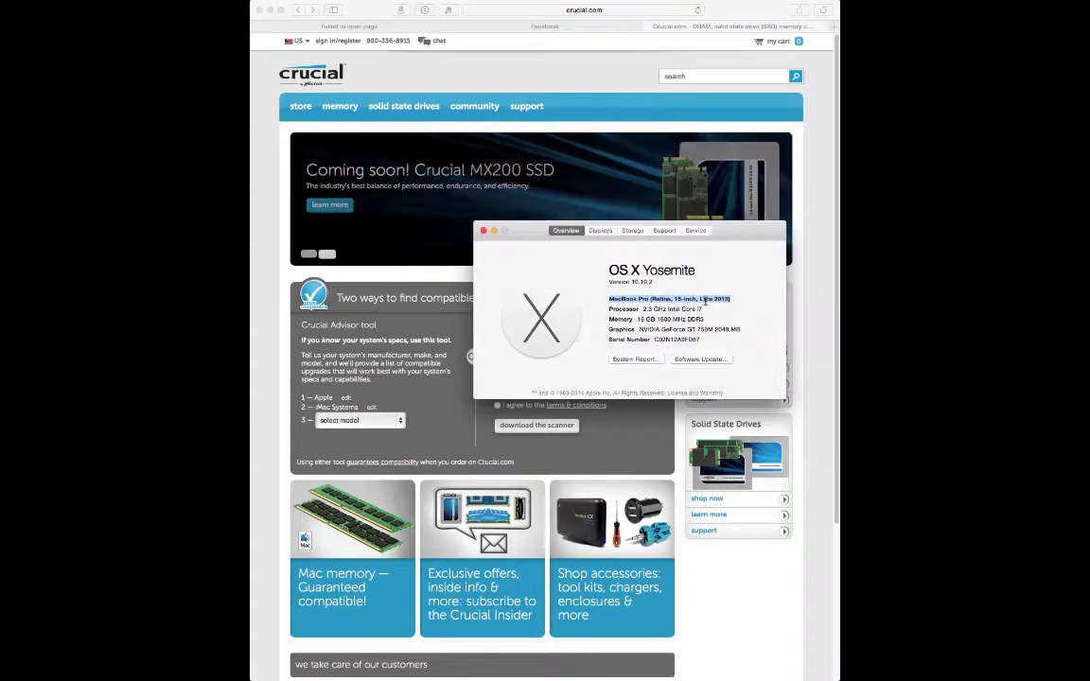
left_click(435, 210)
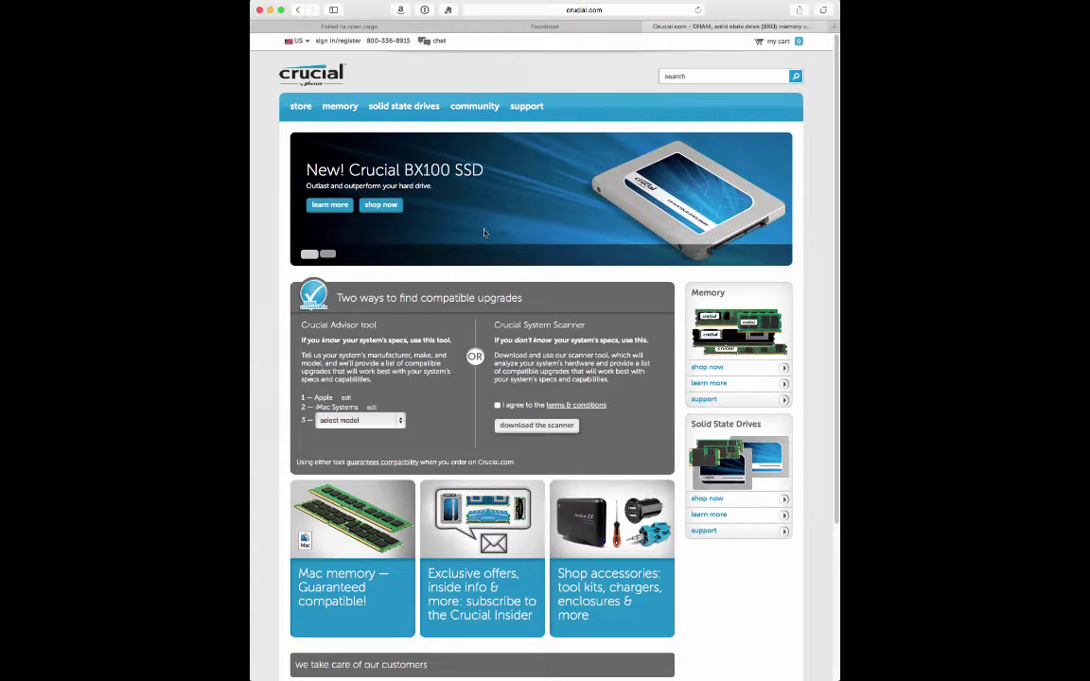
Select the iMac (21.5-inch, Late 2011) model, find its compatible upgrades and dismiss the feedback survey
left_click(402, 421)
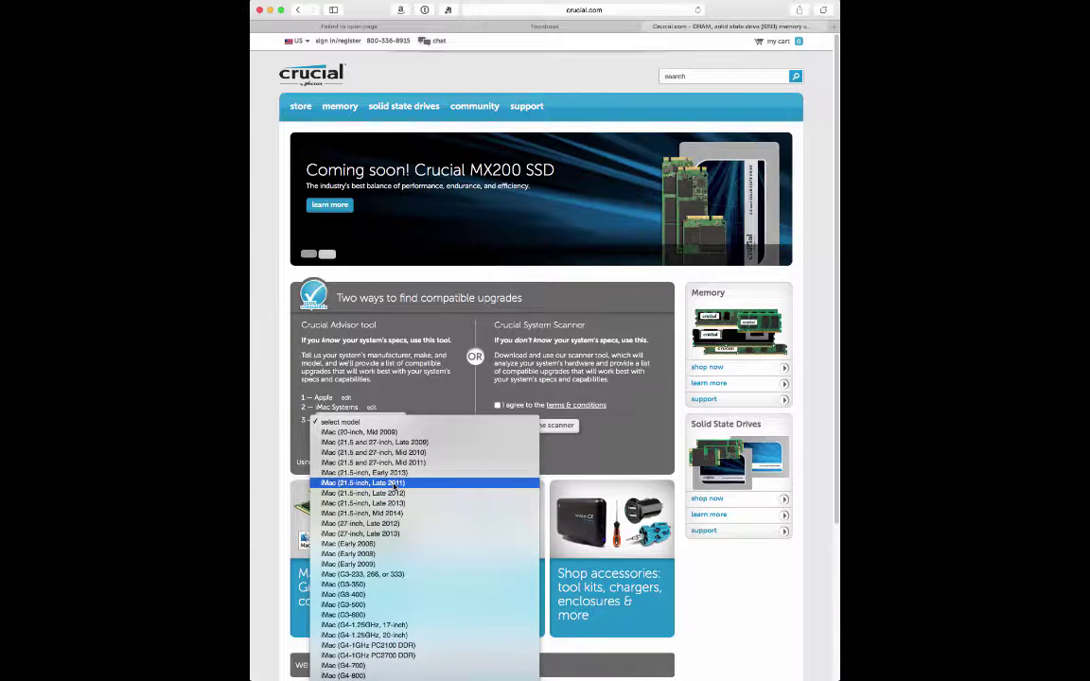
left_click(395, 484)
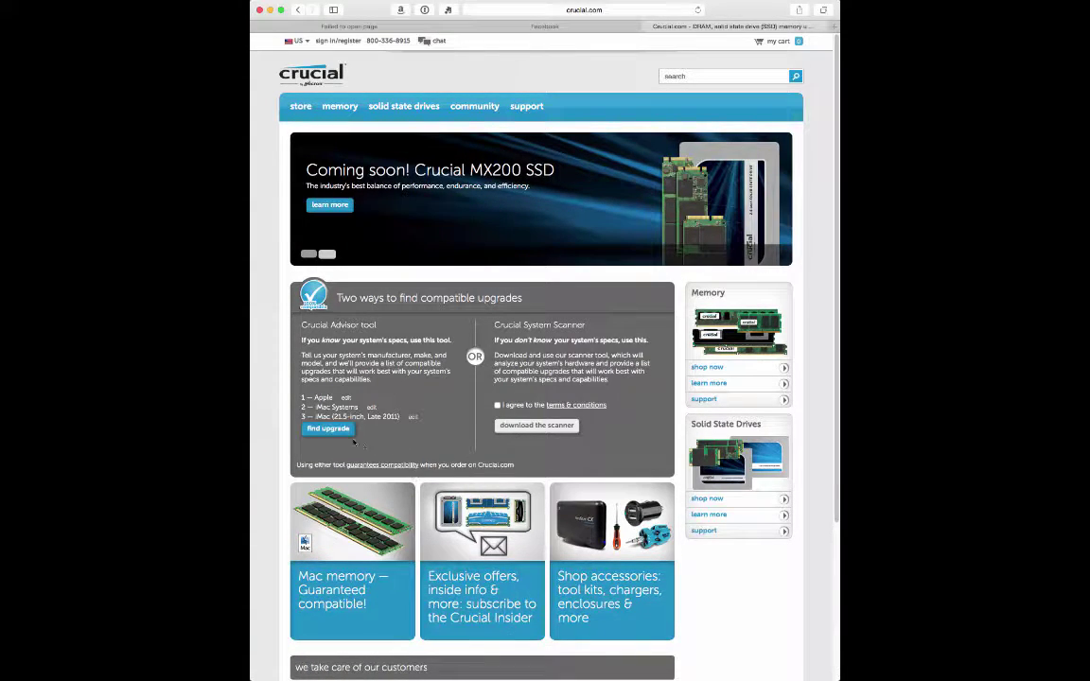
left_click(336, 431)
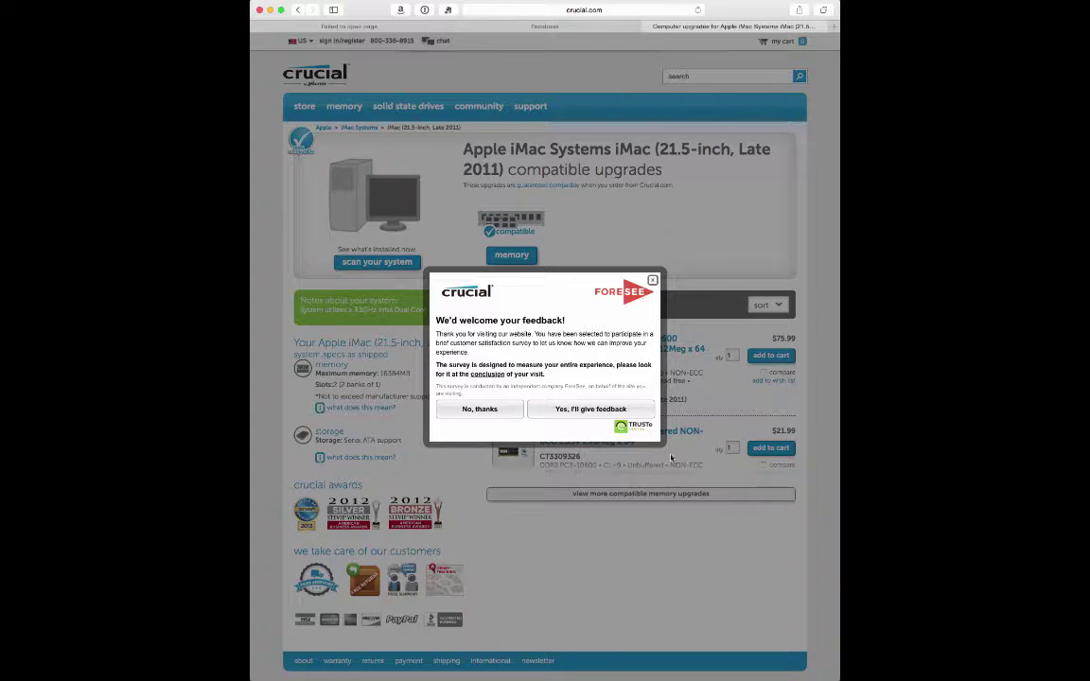
left_click(653, 281)
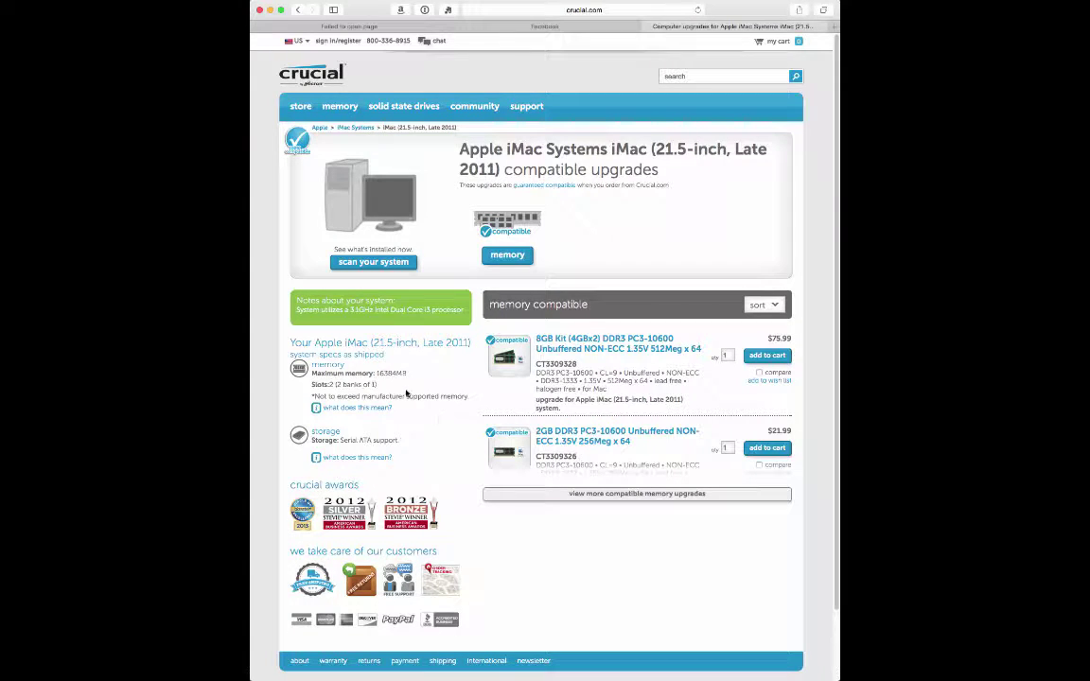
Check the iMac's maximum supported memory and look through the expanded list of compatible memory upgrades
left_click_drag(378, 375, 395, 375)
left_click(684, 493)
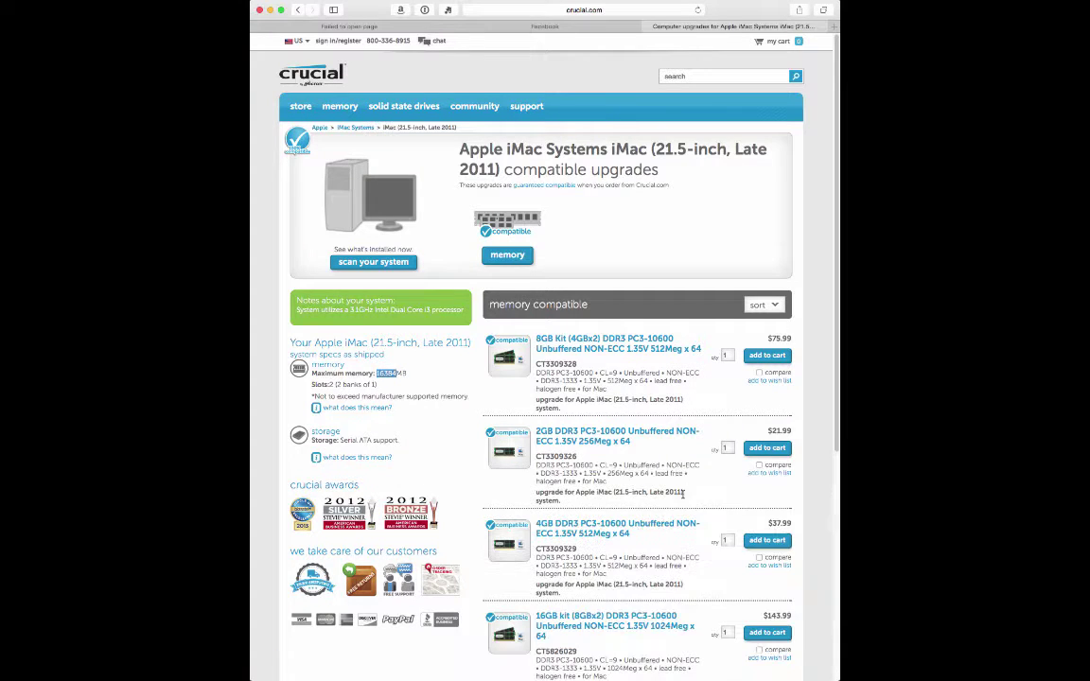
scroll(626, 437, "down", 1)
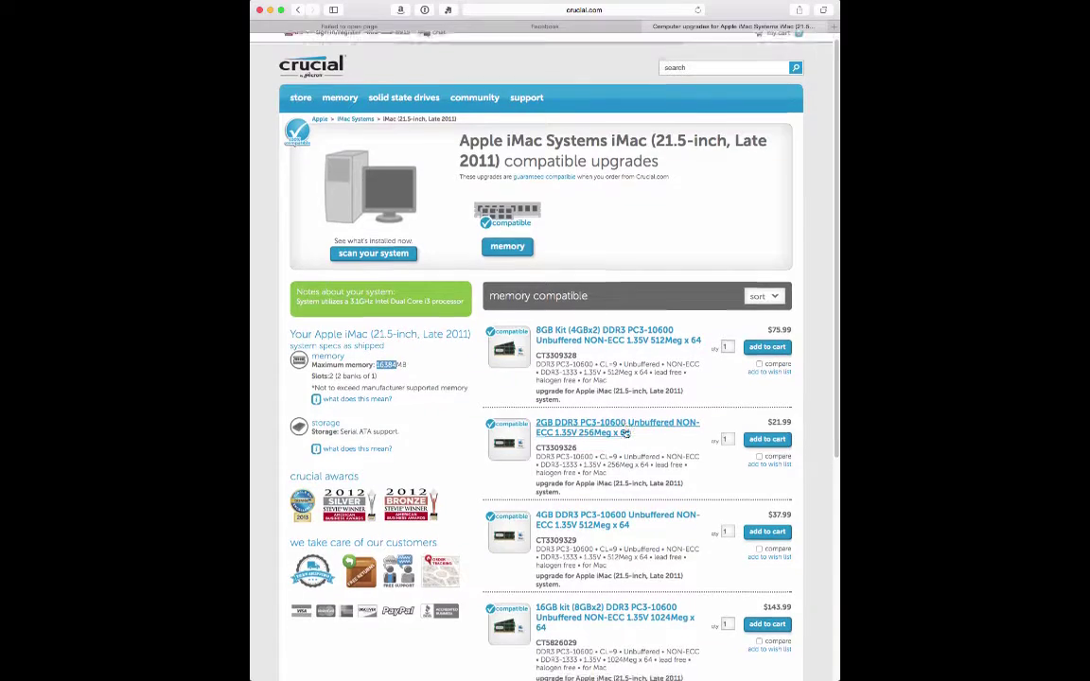
scroll(625, 437, "down", 10)
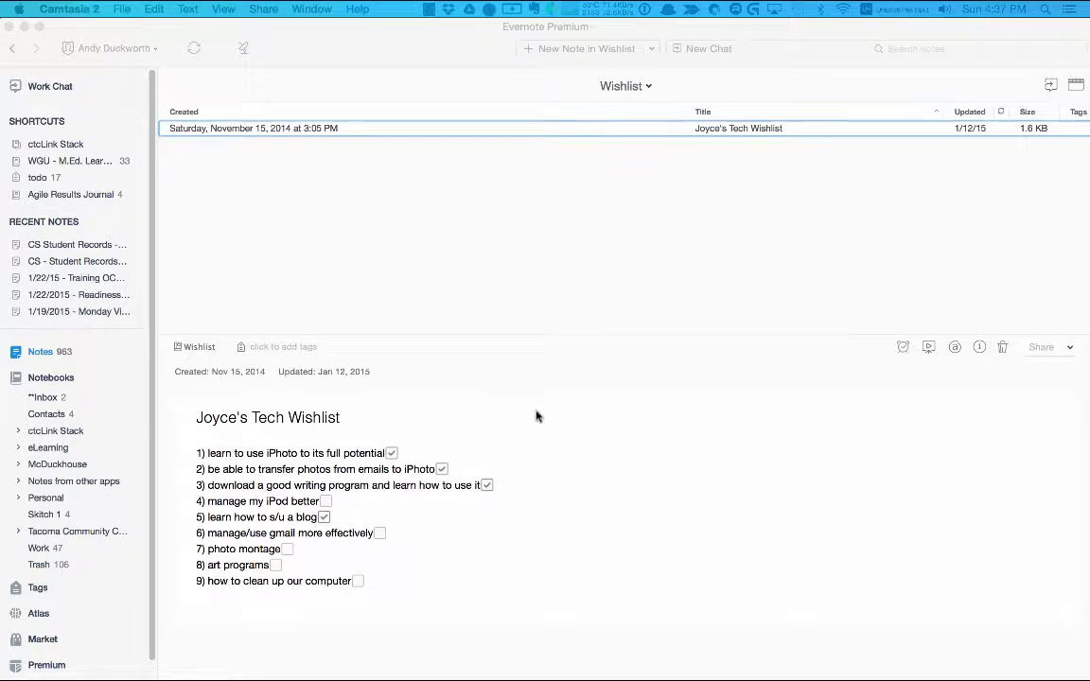
Open Activity Monitor from the Utilities folder inside Applications in Finder
mouse_move(204, 672)
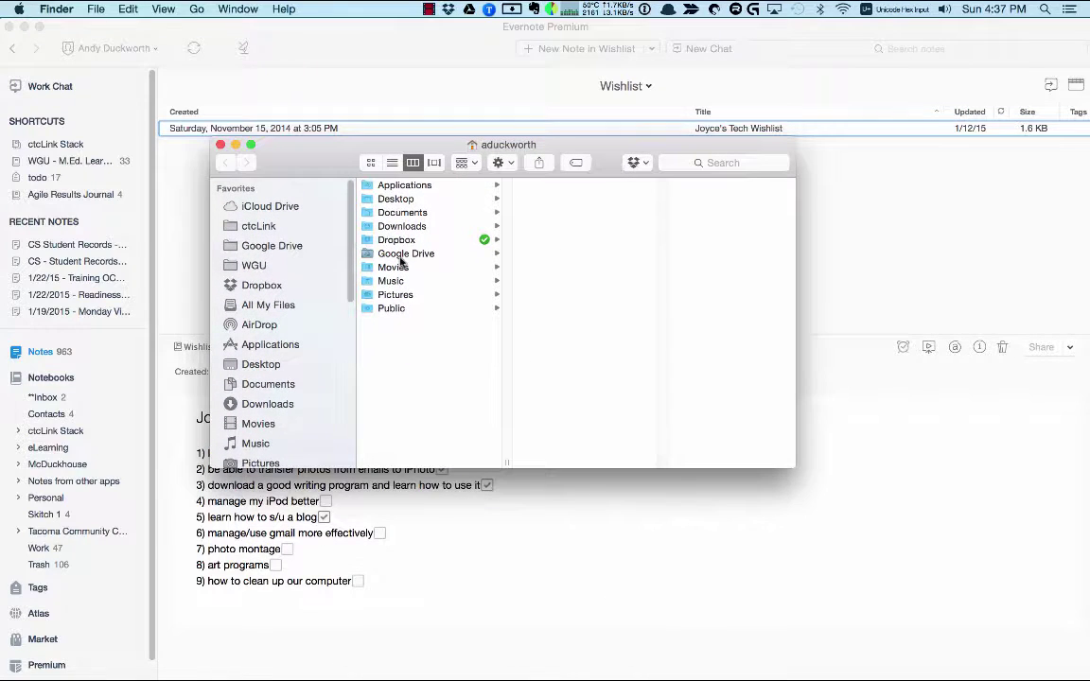
left_click(272, 350)
scroll(425, 414, "down", 10)
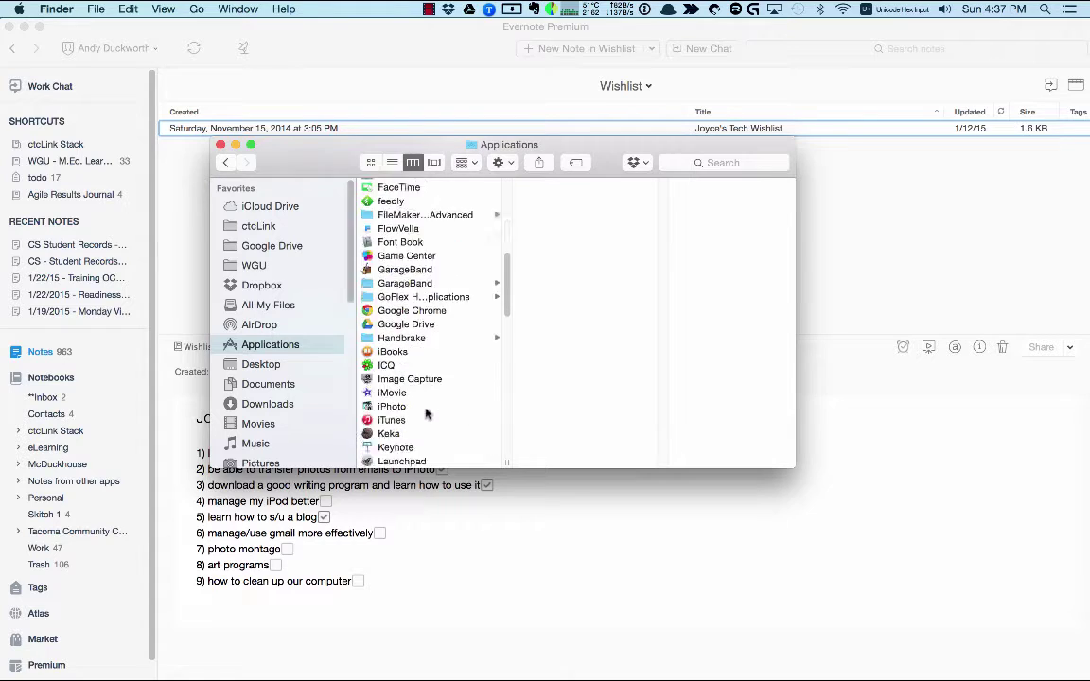
scroll(426, 414, "down", 15)
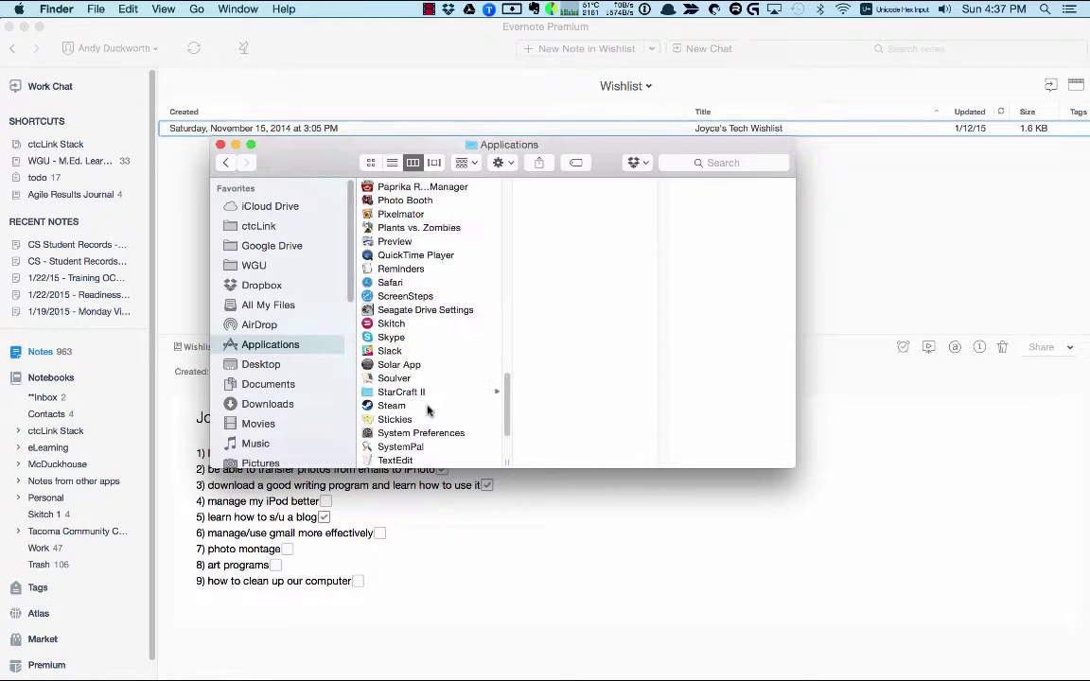
scroll(426, 409, "down", 5)
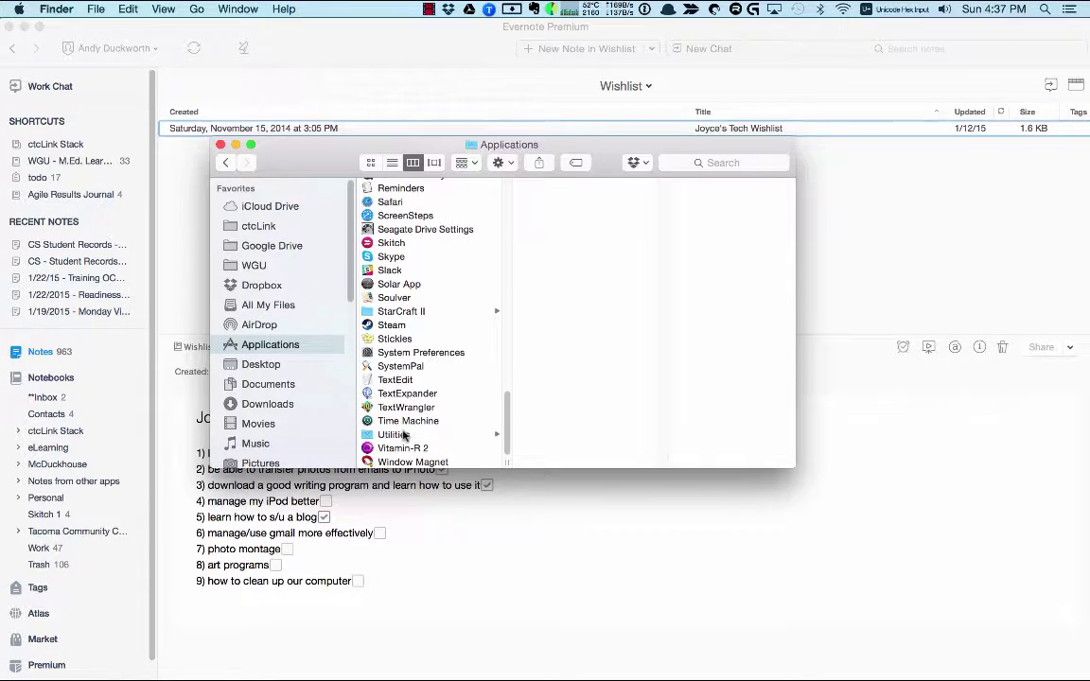
left_click(402, 434)
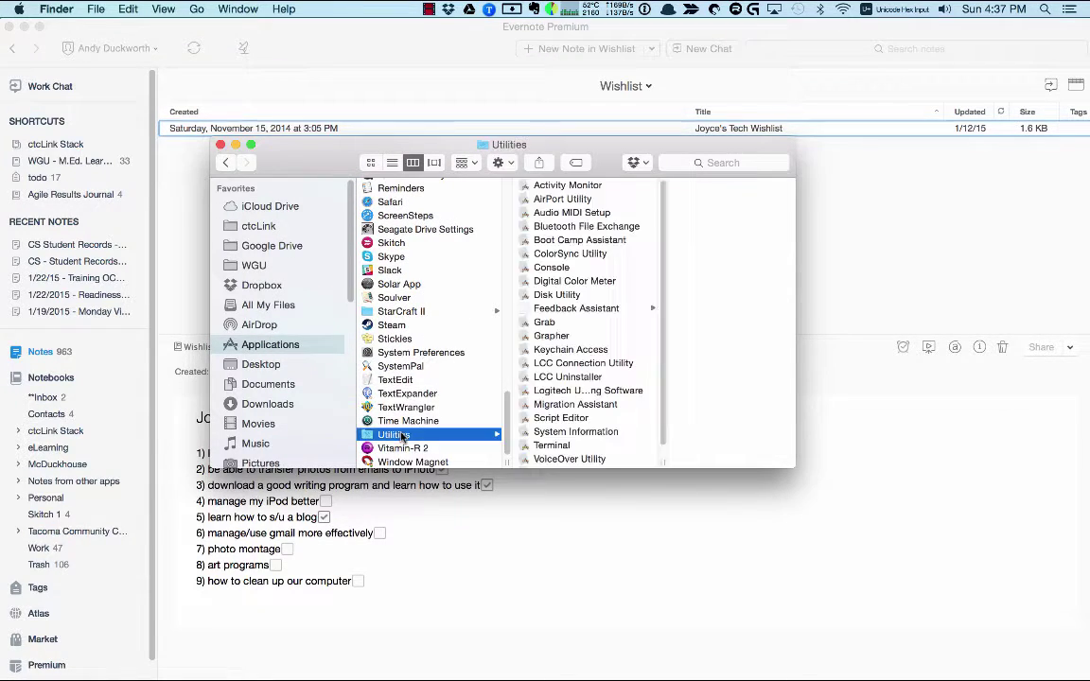
double_click(553, 188)
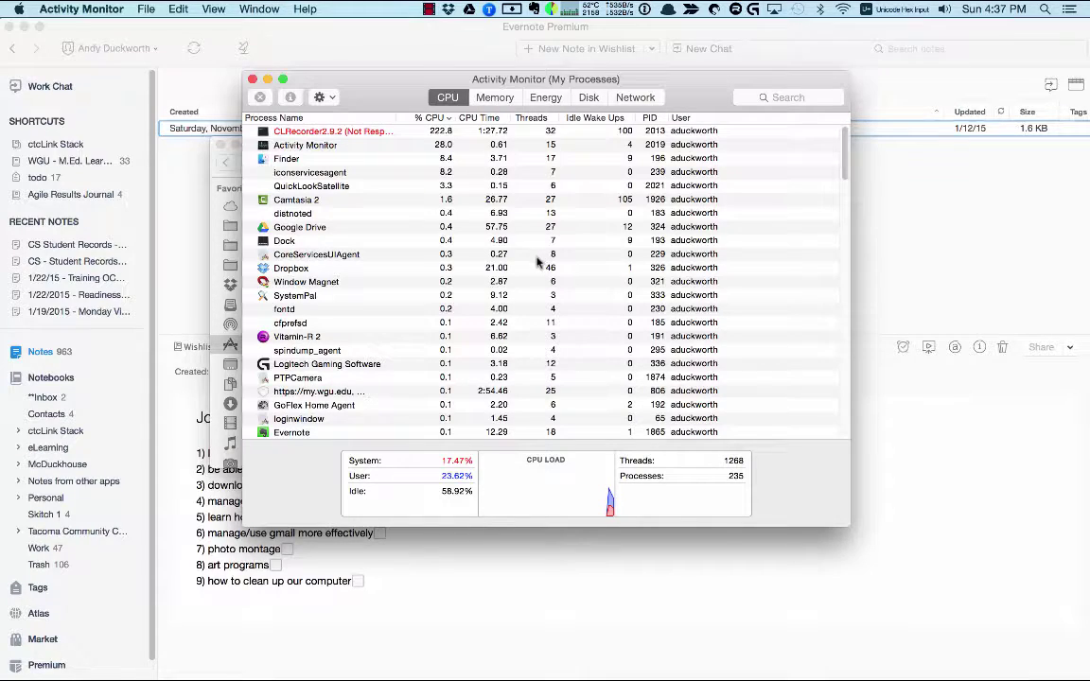
Look through the running processes by CPU use, and inspect their memory use and the memory pressure graph
scroll(530, 272, "down", 10)
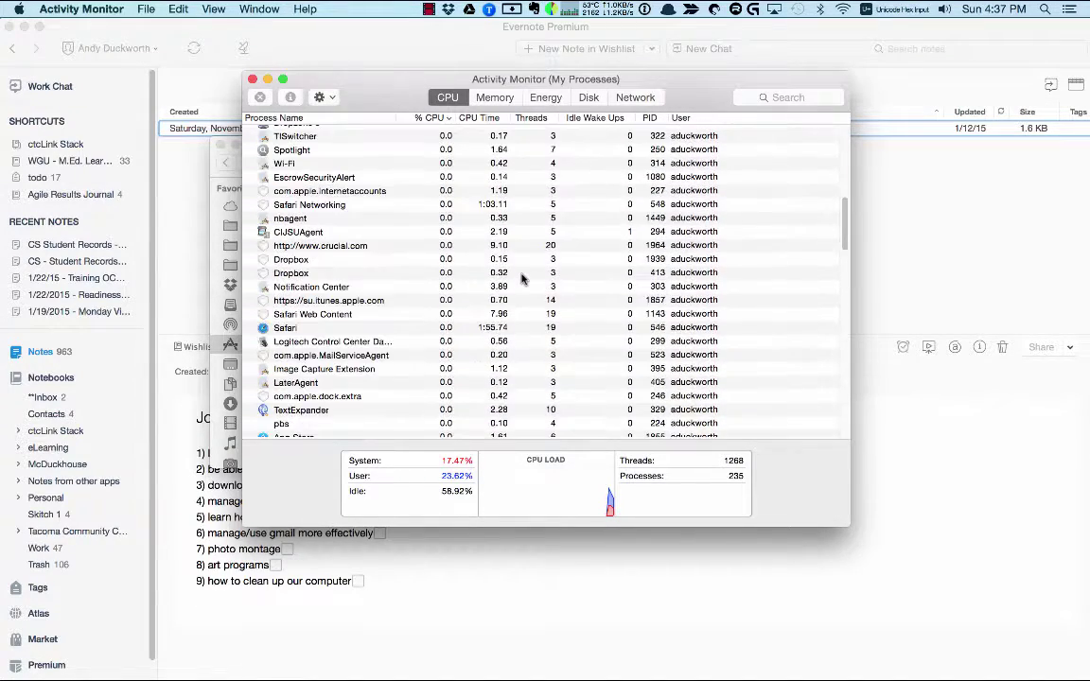
scroll(521, 277, "down", 15)
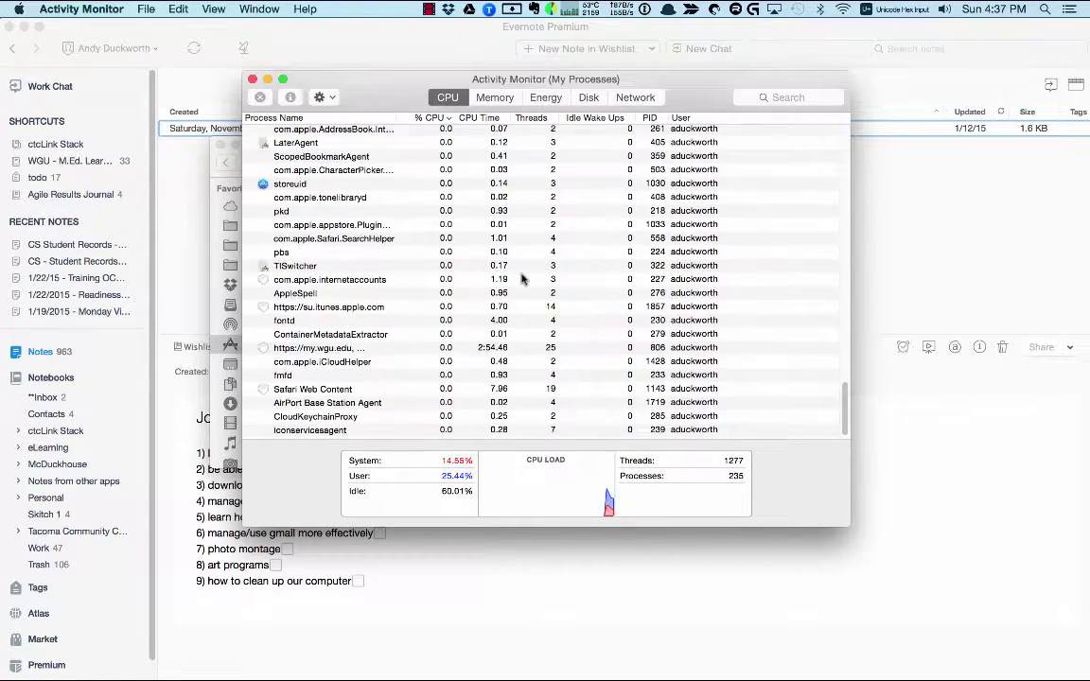
scroll(521, 277, "up", 20)
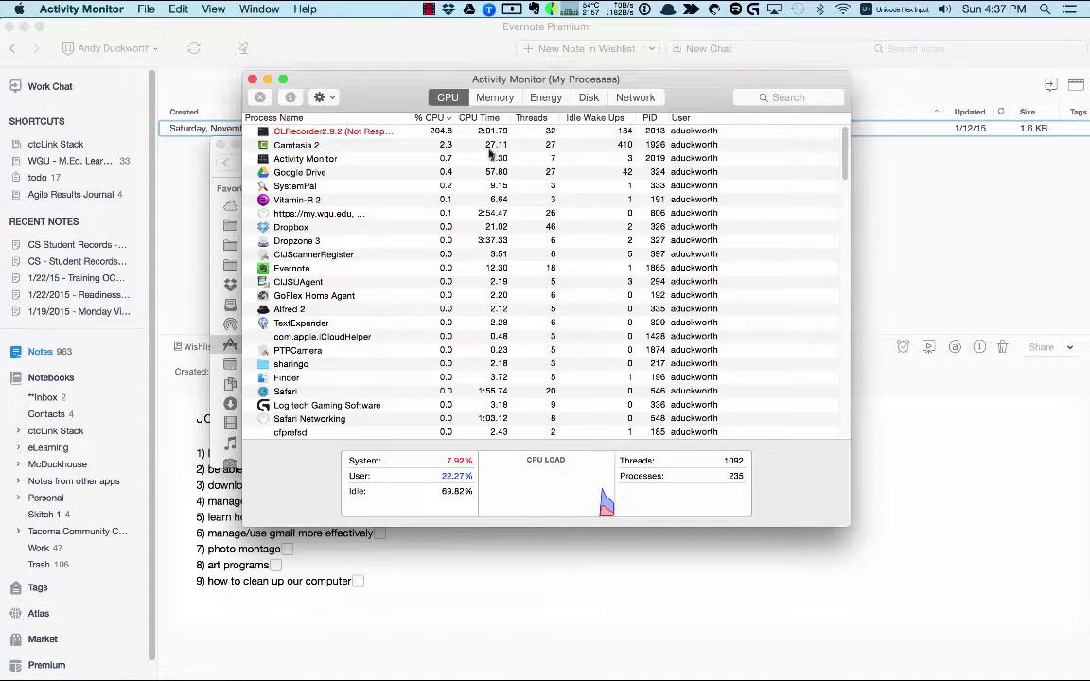
left_click(494, 98)
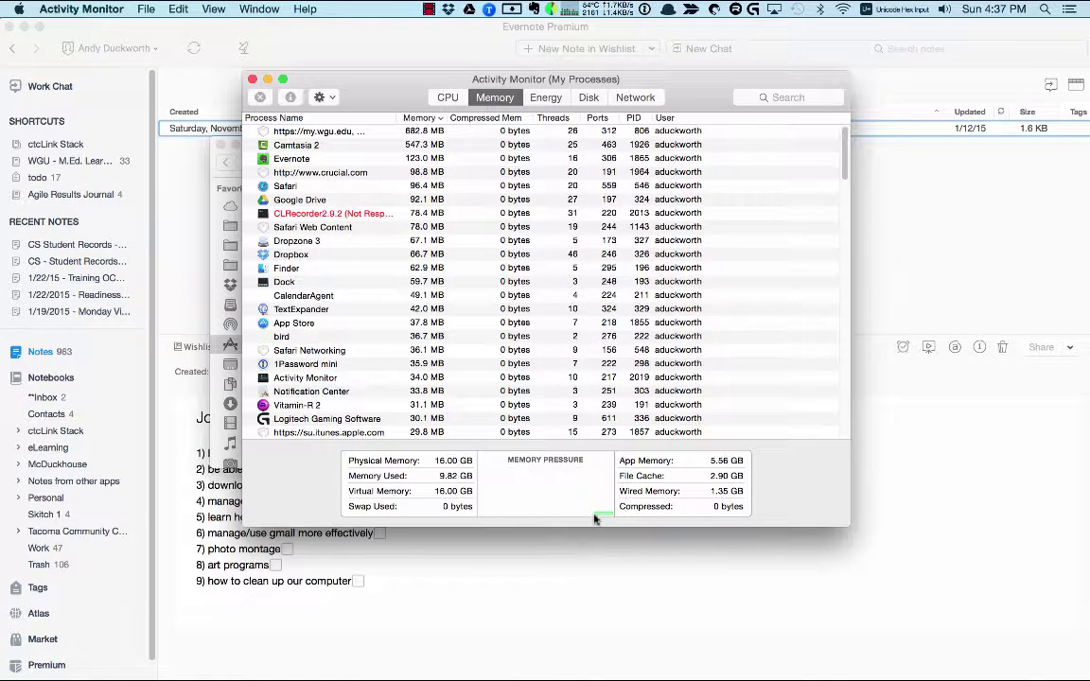
mouse_move(533, 507)
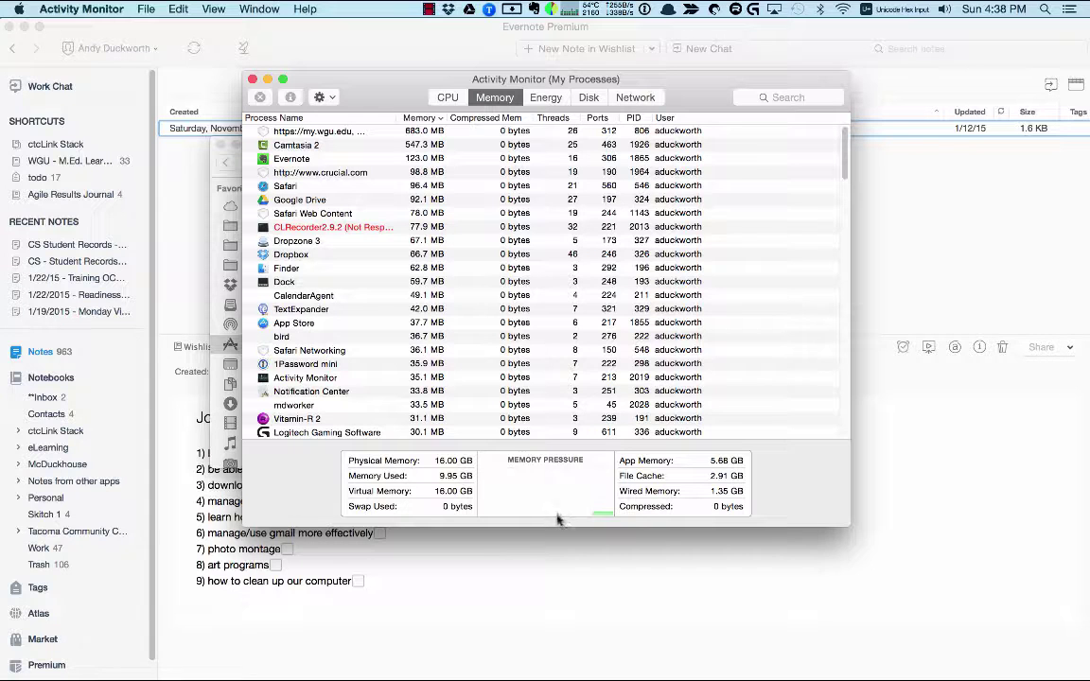
View the energy, disk and network activity of the running processes in turn
left_click(547, 98)
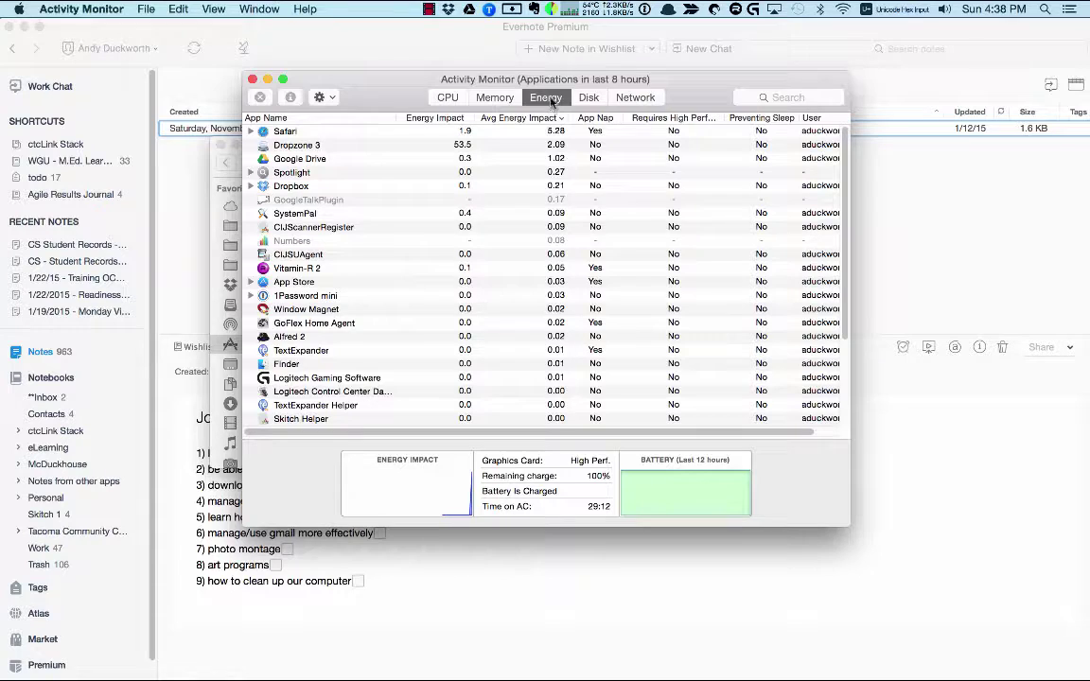
left_click(589, 98)
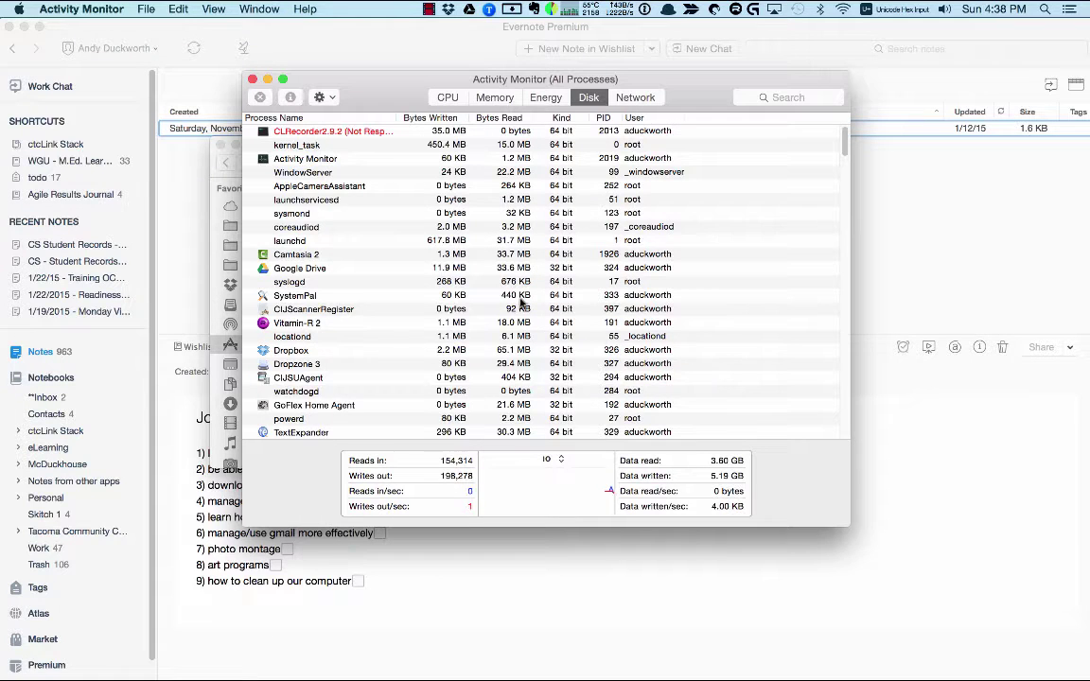
left_click(635, 98)
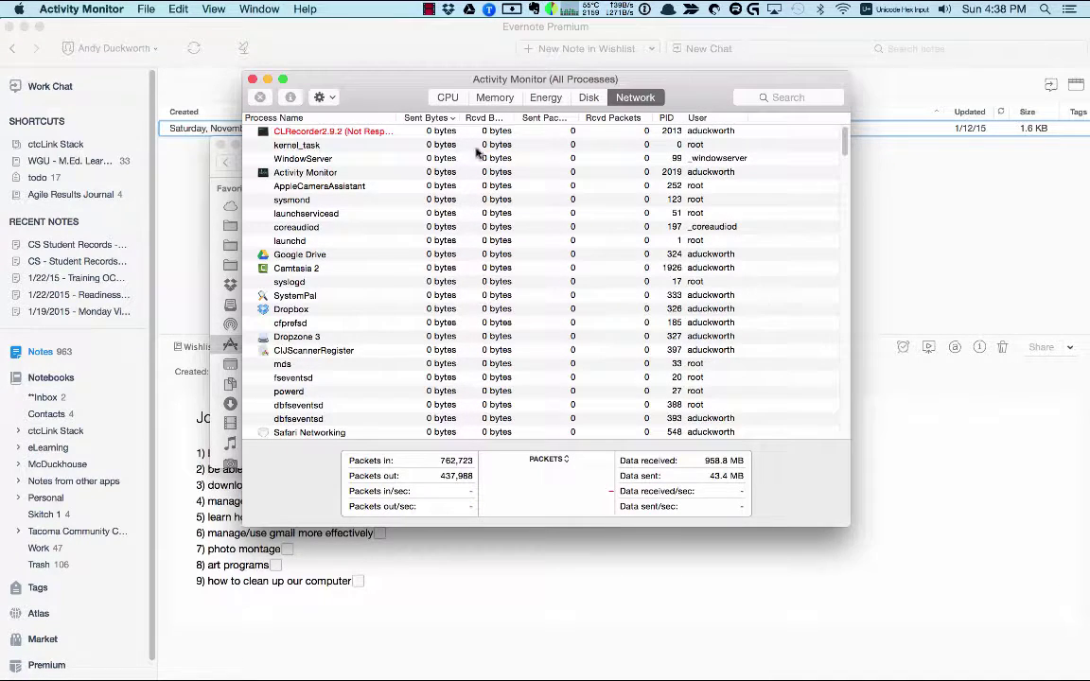
Return to the CPU view and sort the processes by % CPU in ascending order, finishing with the highest usage first
left_click(461, 102)
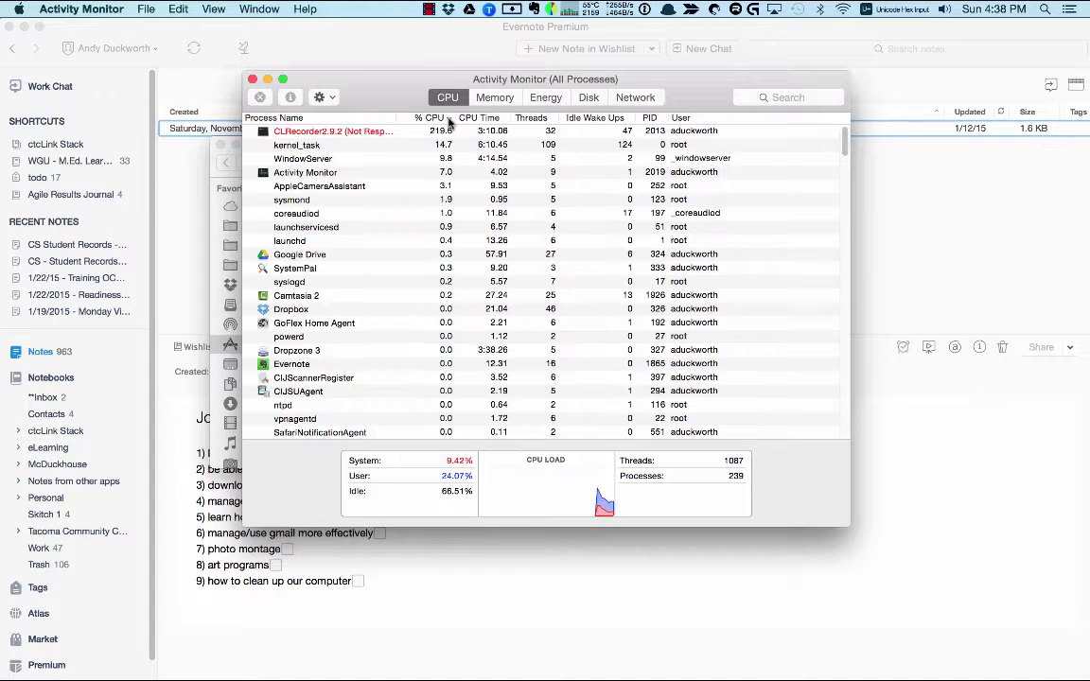
scroll(449, 122, "down", 5)
left_click(449, 119)
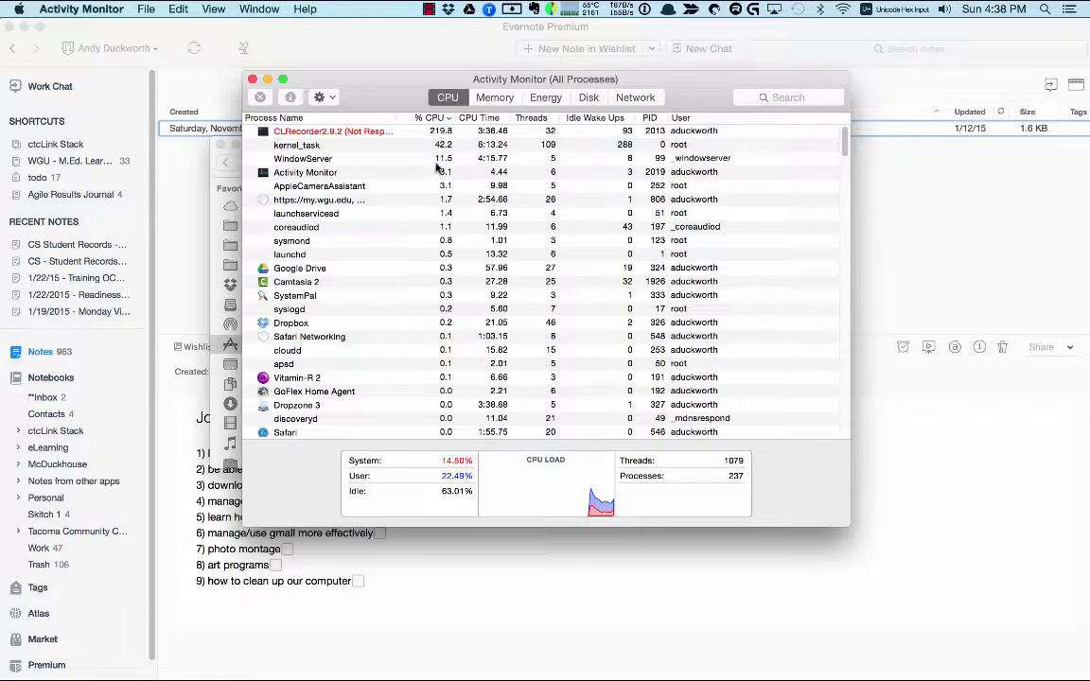
left_click(446, 120)
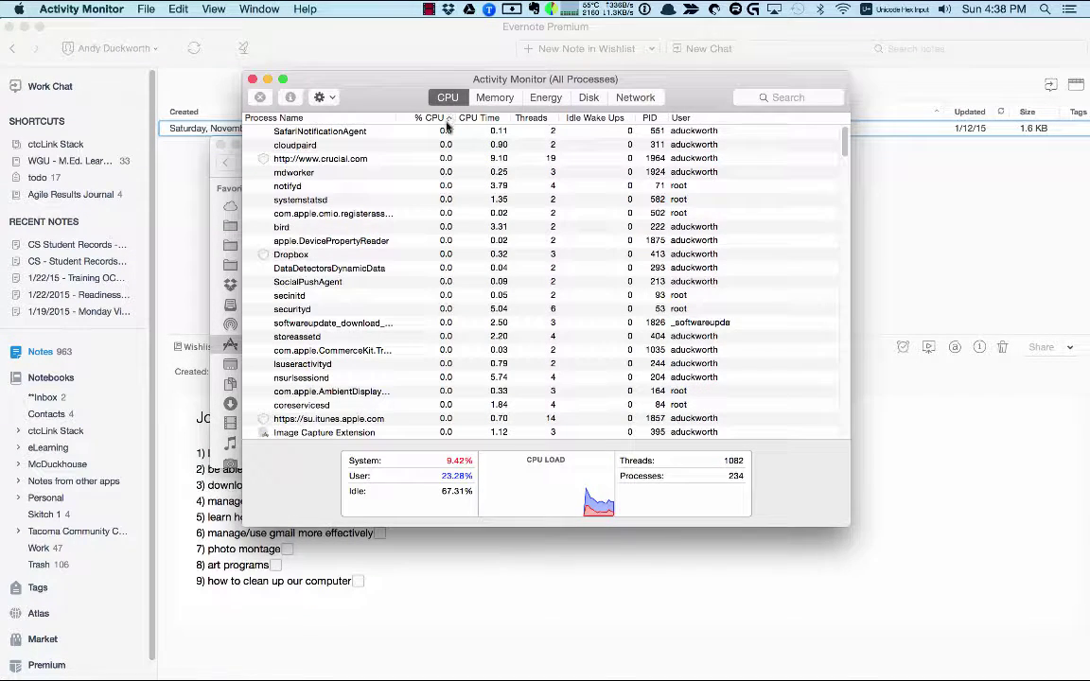
left_click(448, 119)
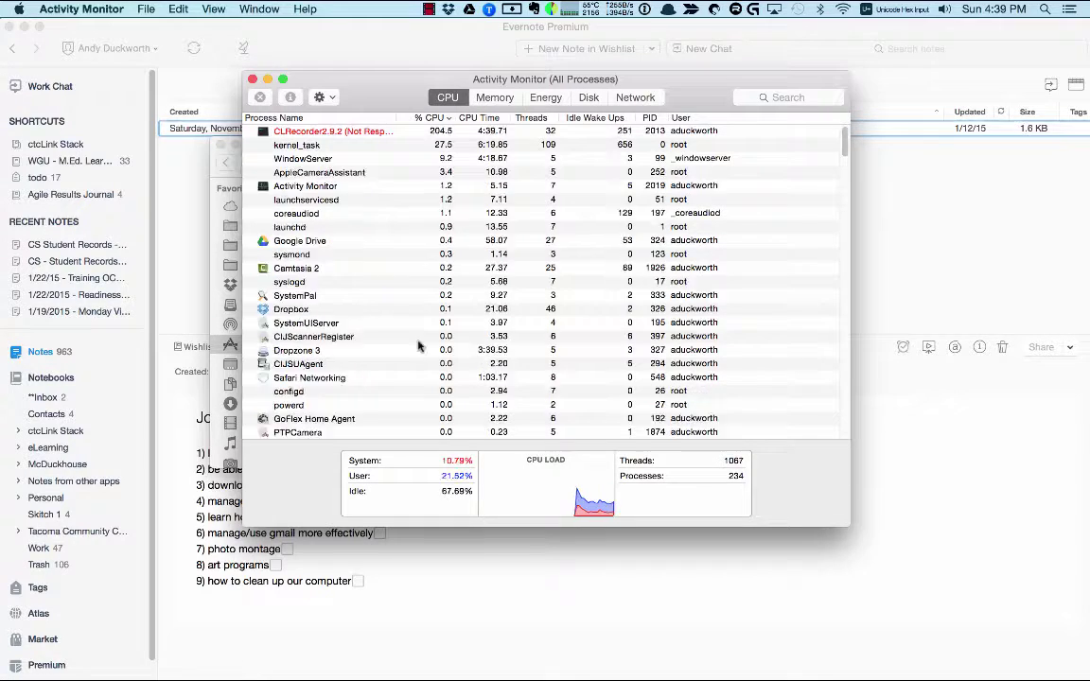
Switch to System Preferences, open the current user's login items in Users & Groups and select Window Magnet
mouse_move(444, 668)
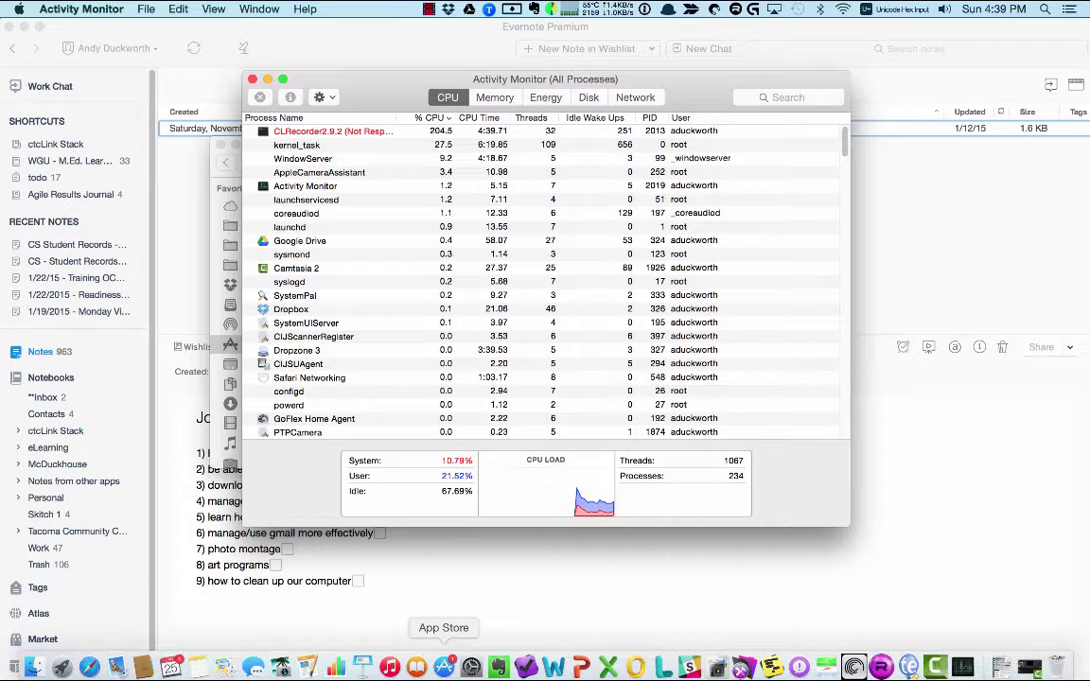
left_click(472, 669)
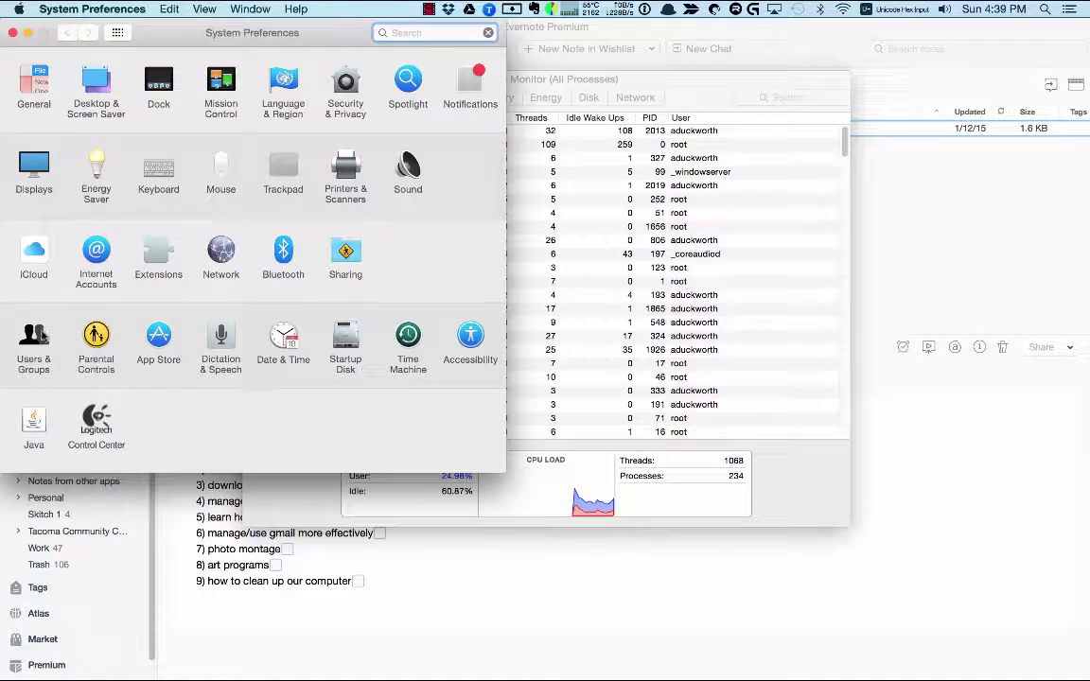
left_click(42, 336)
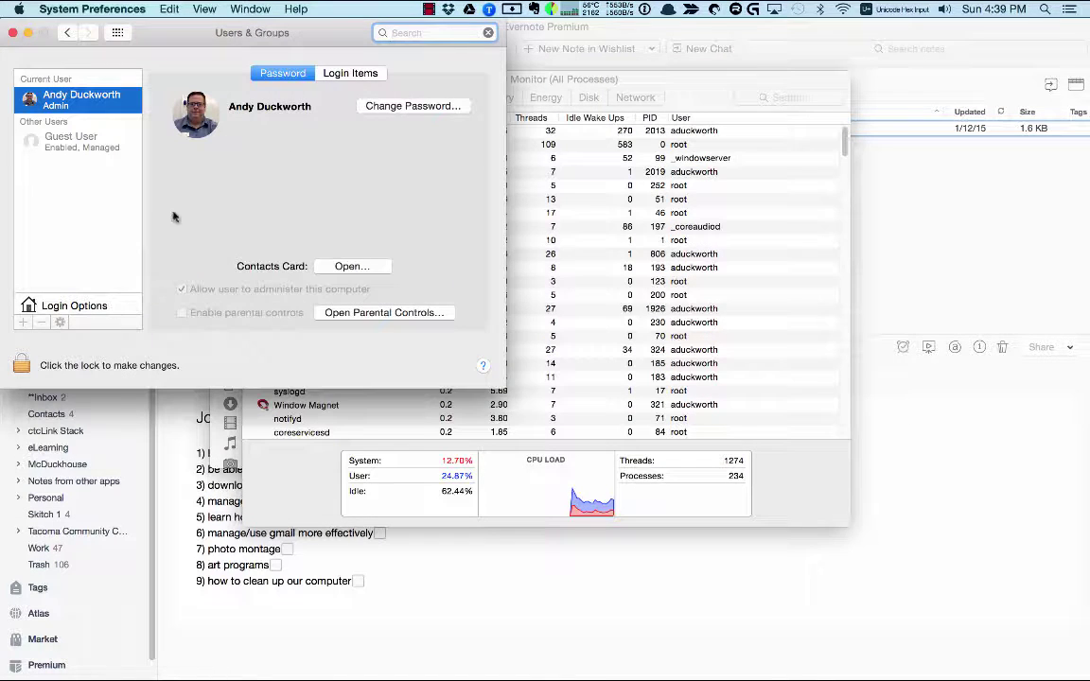
left_click(352, 73)
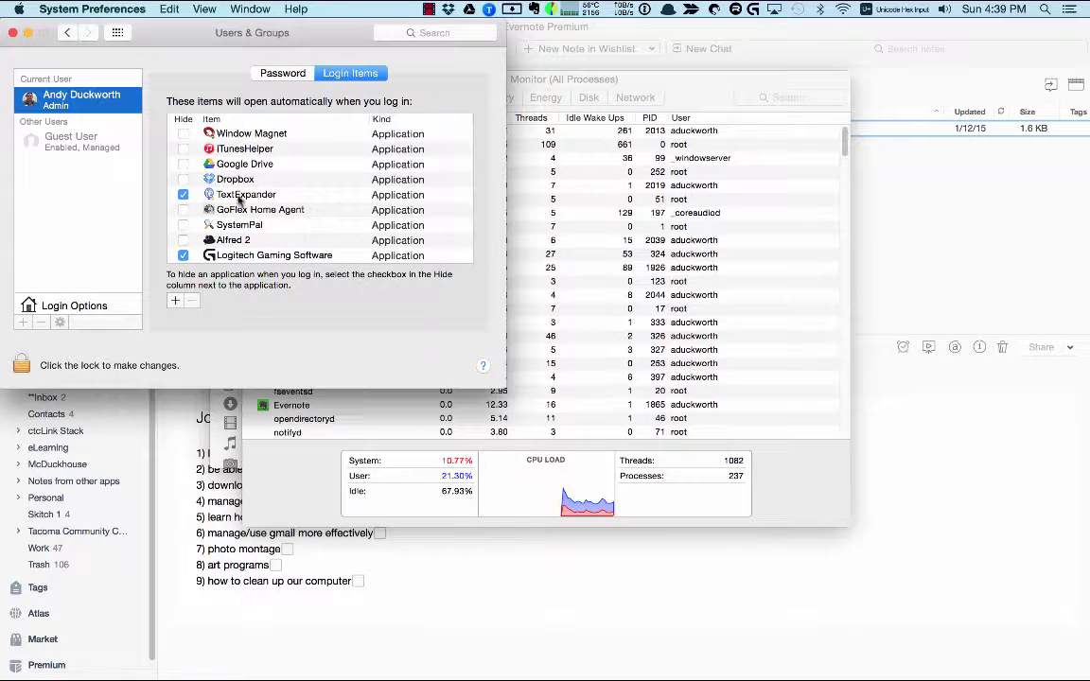
left_click(227, 133)
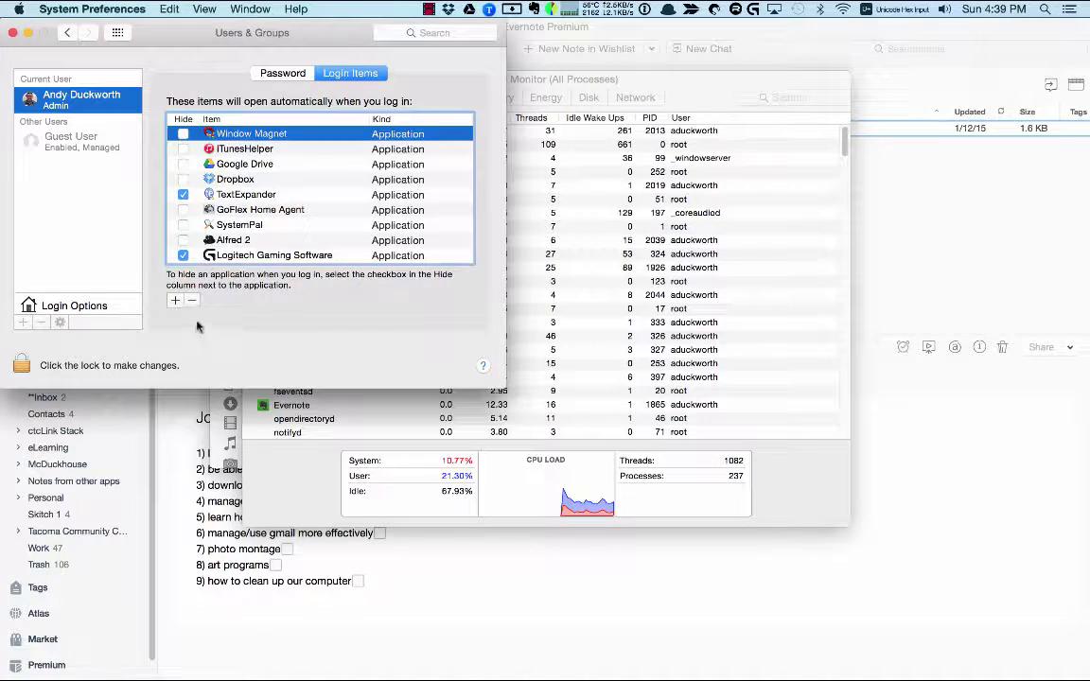